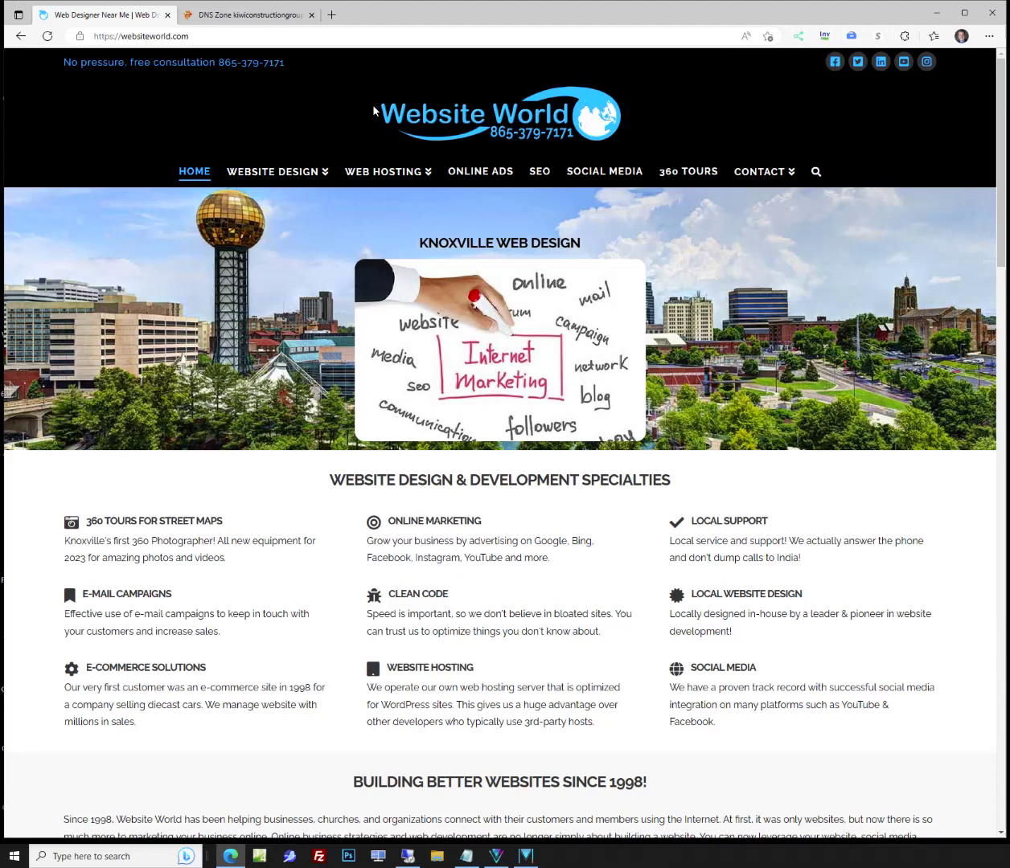
Load the security.microsoft.com email authentication settings page, with the tenant id removed from the URL.
{"action": "left_click", "coordinate": [228, 36]}
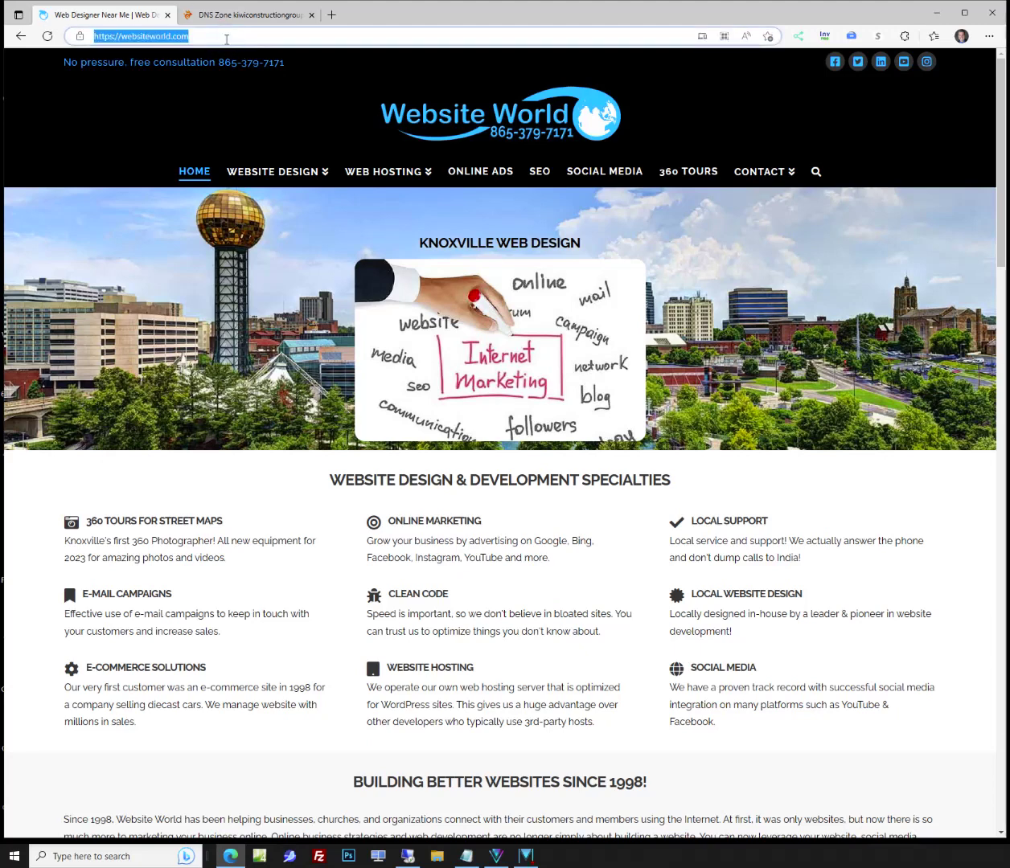
{"action": "type", "text": "https://security.microsoft.com/authentication?tid=e63d2457-82e6-4c91-9e95-f04ccbd968eb"}
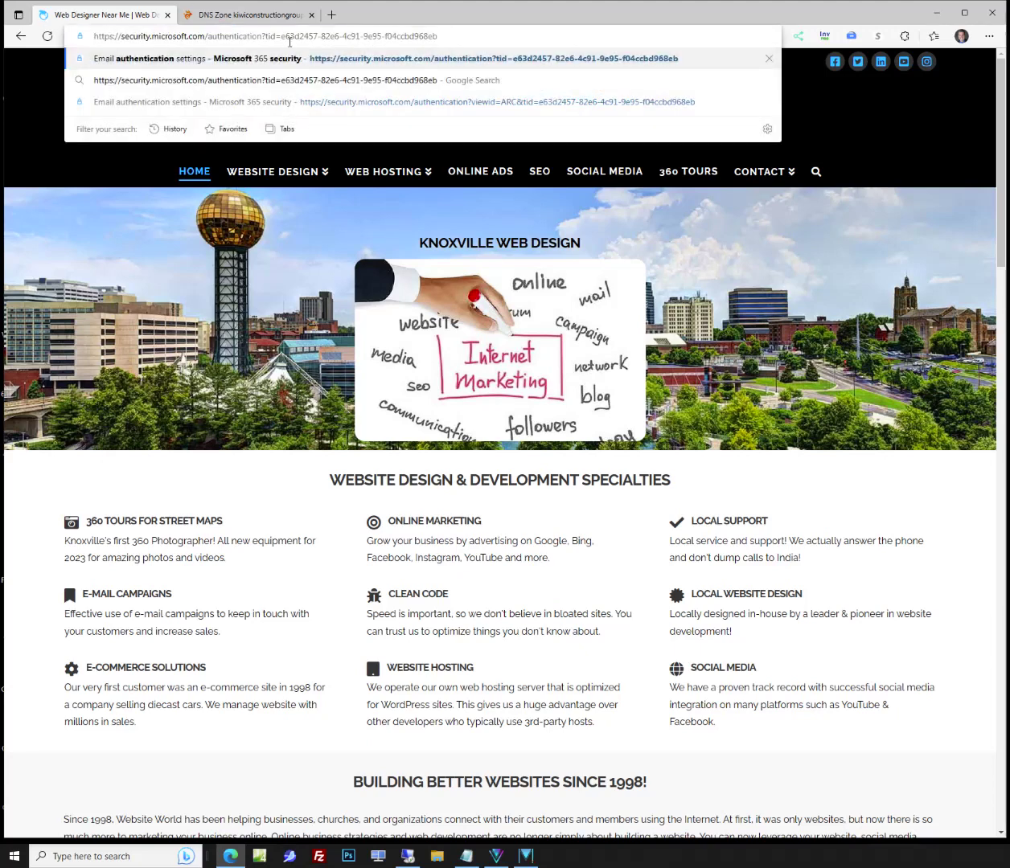
{"action": "left_click_drag", "start_coordinate": [265, 36], "coordinate": [831, 81]}
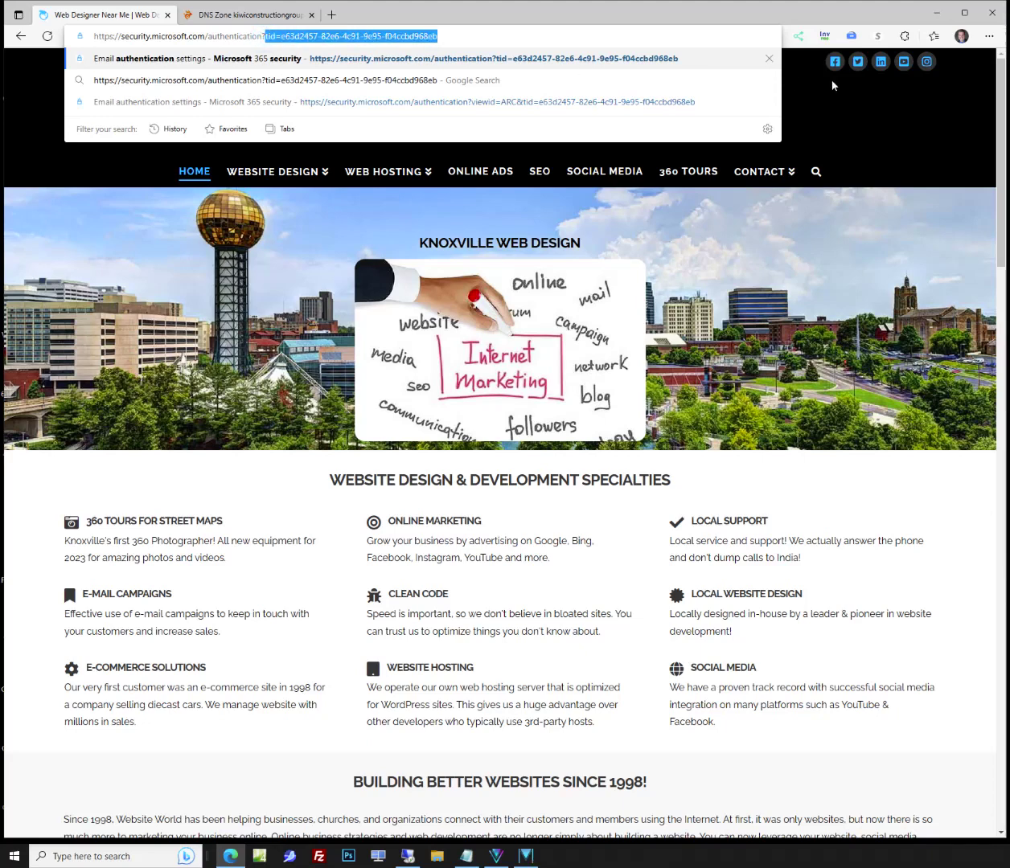
{"action": "key", "text": "BackSpace"}
{"action": "key", "text": "Return"}
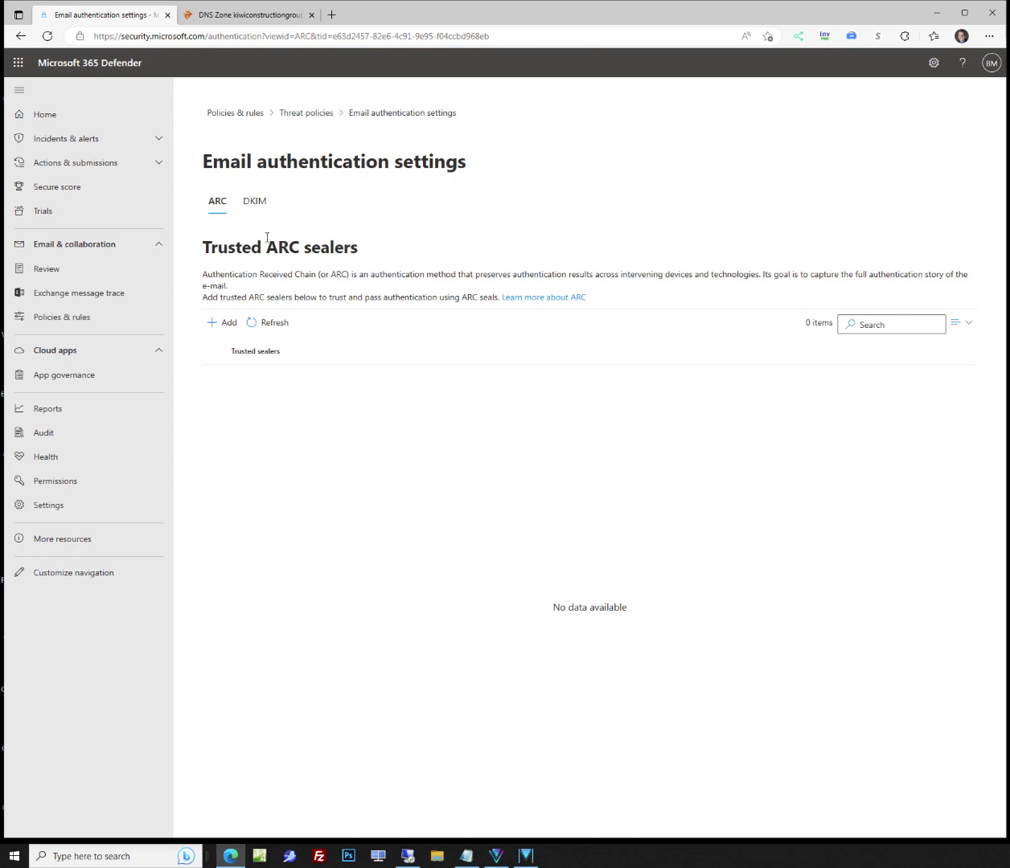
Show Defender's DKIM domain list, then return to the bunny.net DNS zone.
{"action": "left_click", "coordinate": [254, 201]}
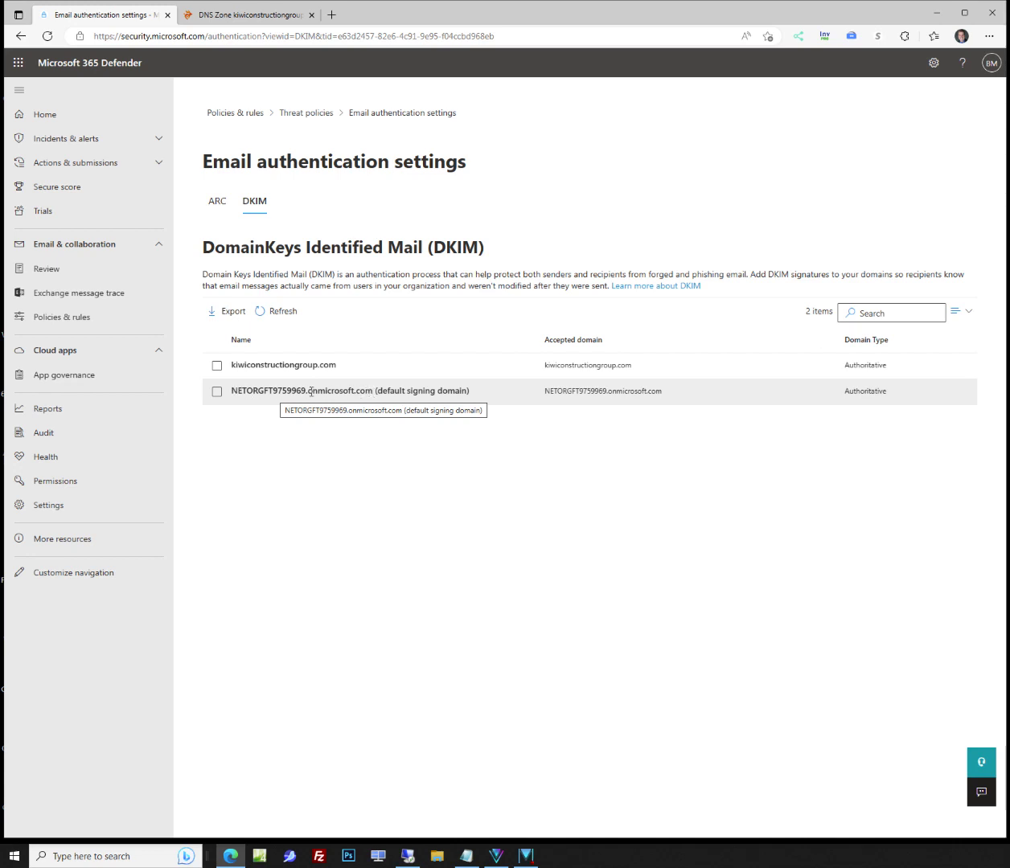
{"action": "left_click", "coordinate": [245, 18]}
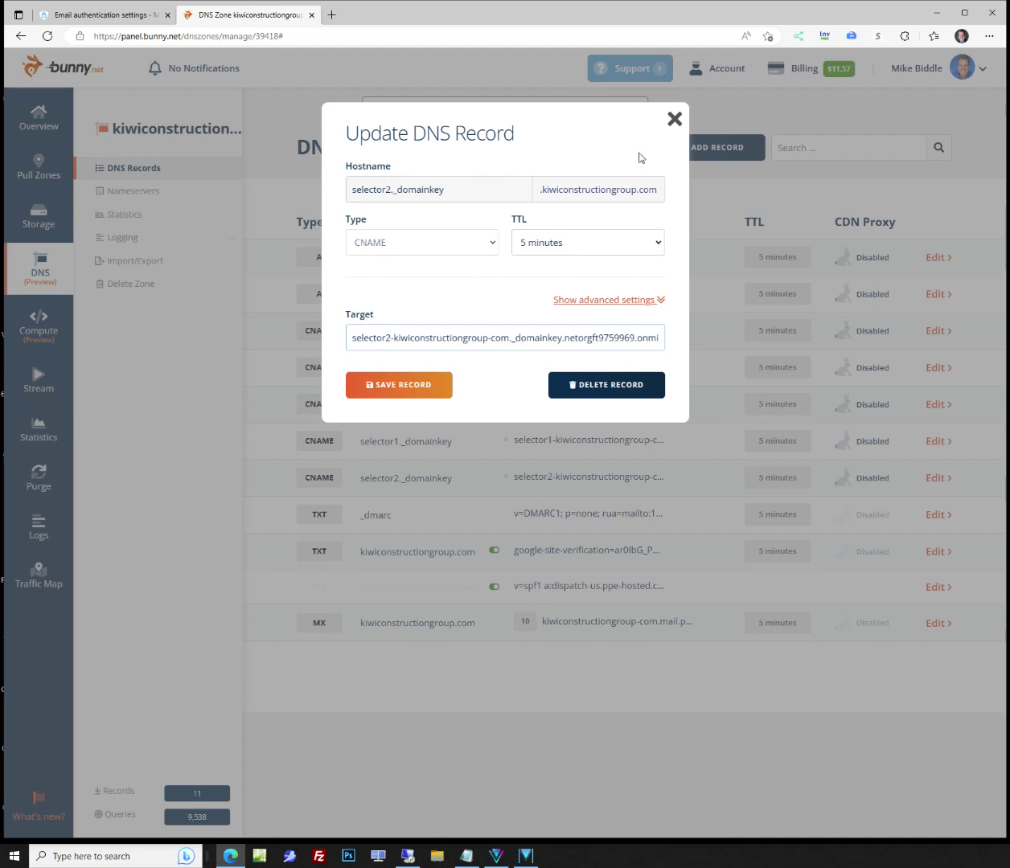
Close the selector2 record and inspect the selector1._domainkey CNAME target's company and tenant domain parts.
{"action": "left_click", "coordinate": [674, 121]}
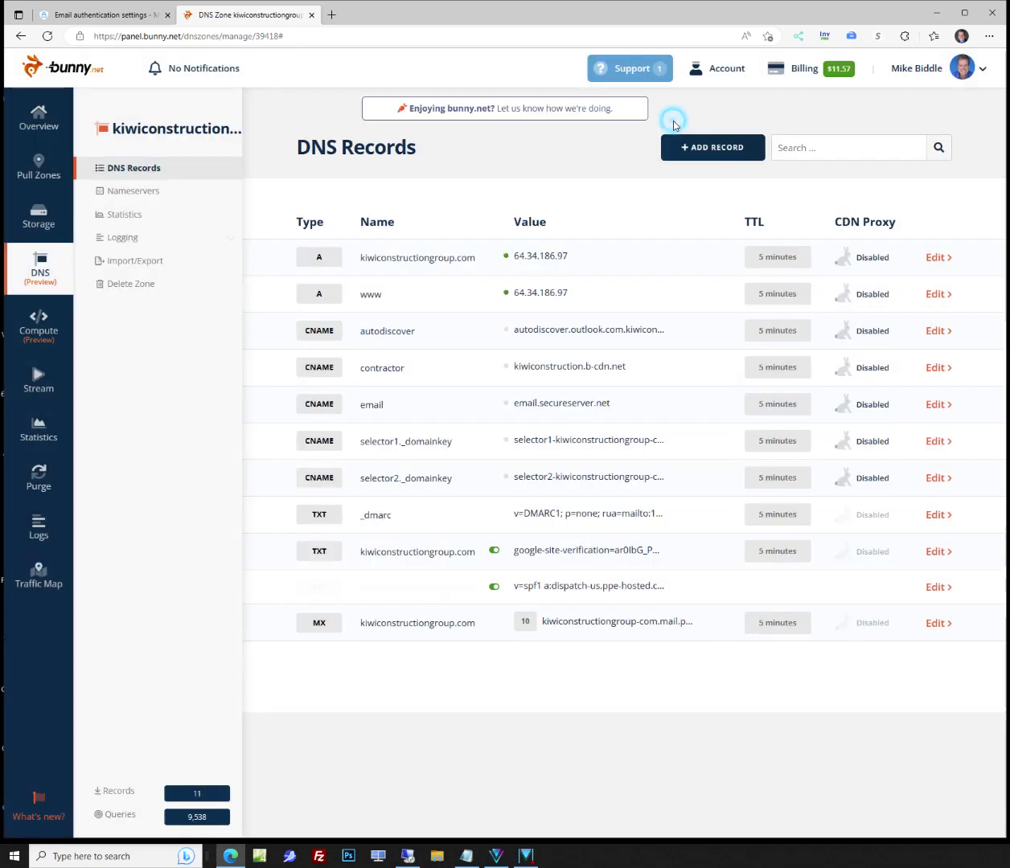
{"action": "left_click", "coordinate": [933, 440]}
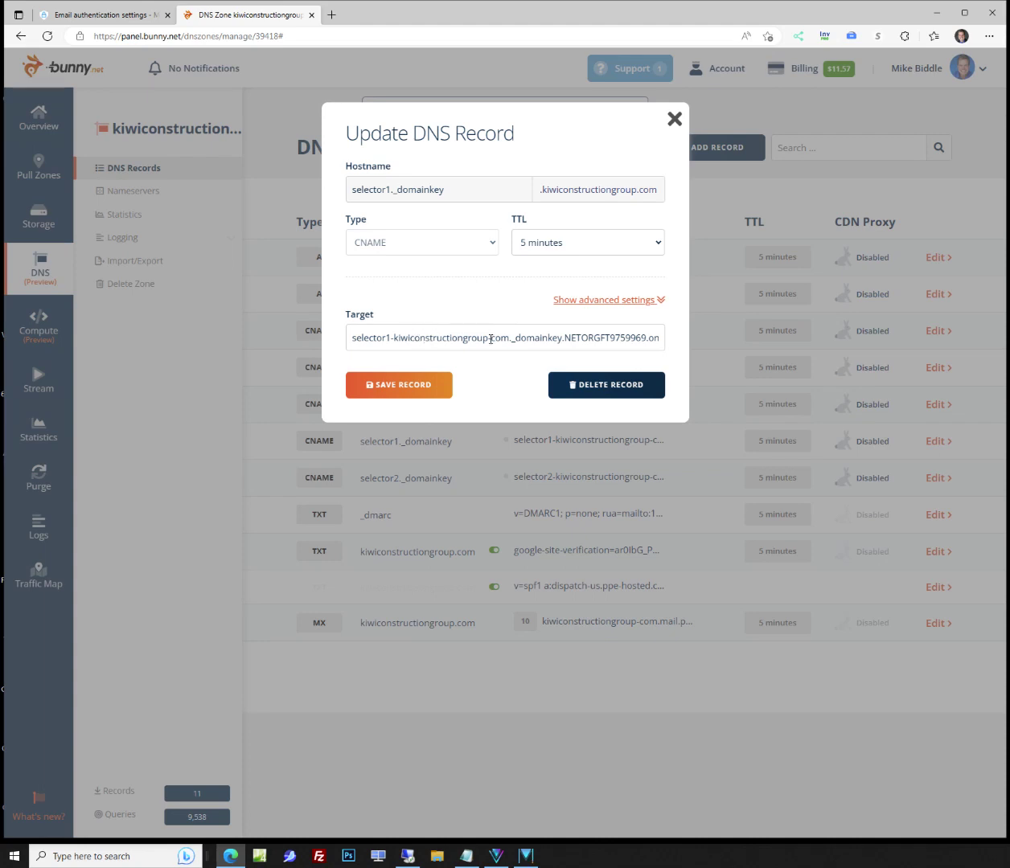
{"action": "left_click_drag", "start_coordinate": [488, 338], "coordinate": [395, 344]}
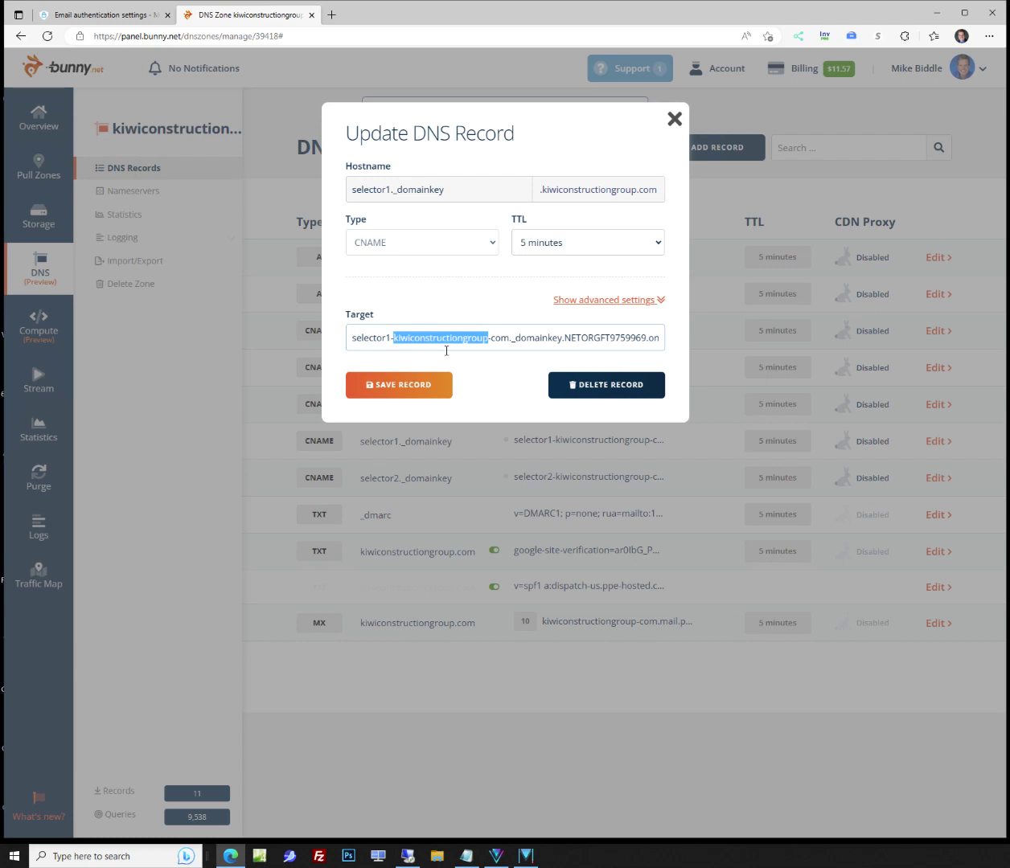
{"action": "double_click", "coordinate": [498, 339]}
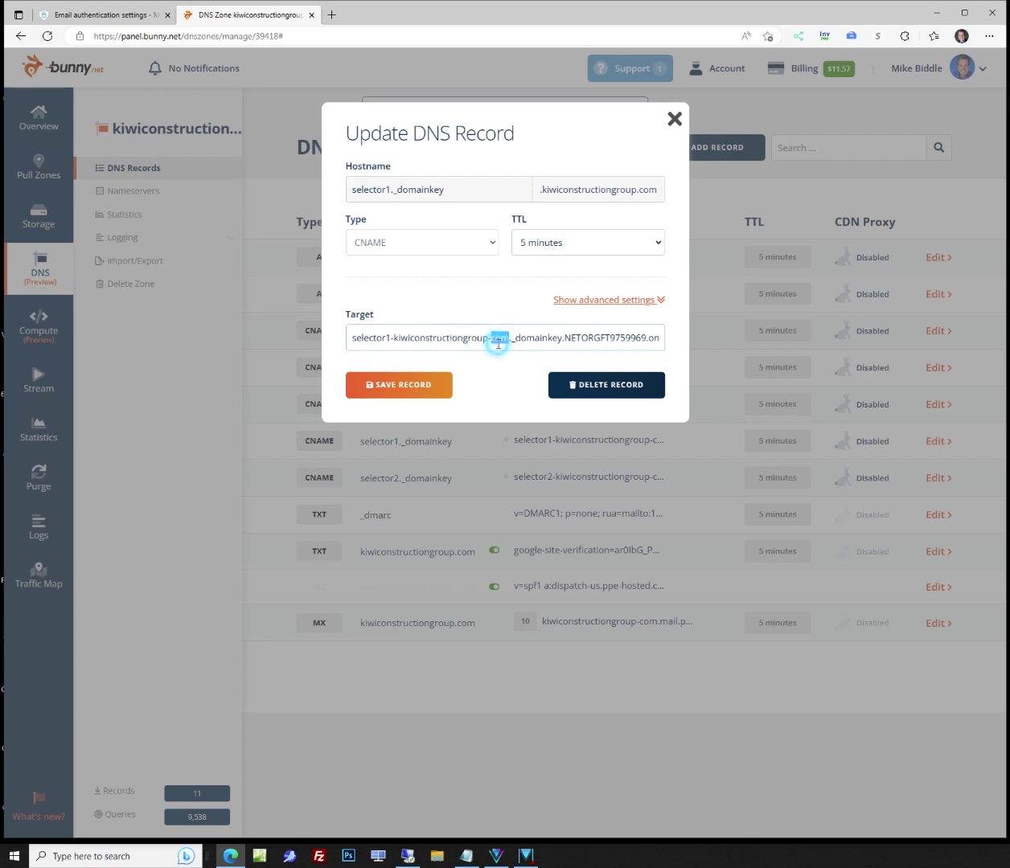
{"action": "left_click", "coordinate": [499, 342]}
{"action": "left_click_drag", "start_coordinate": [563, 338], "coordinate": [726, 348]}
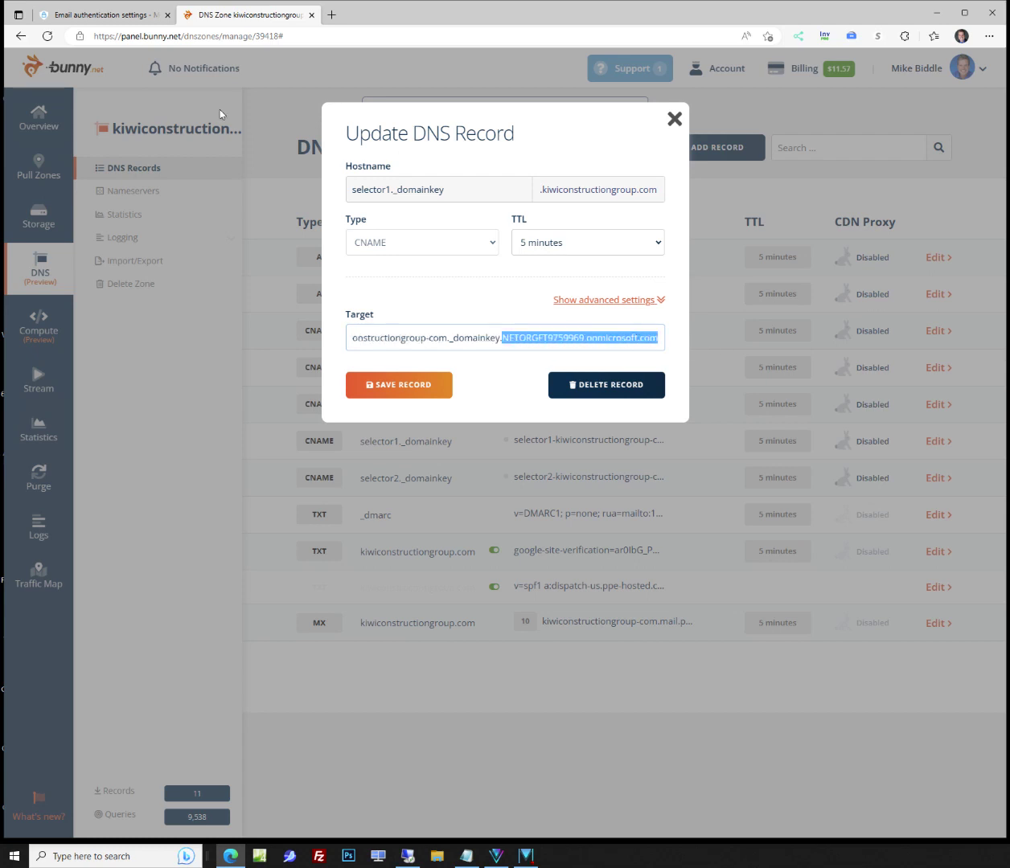
{"action": "left_click", "coordinate": [84, 14]}
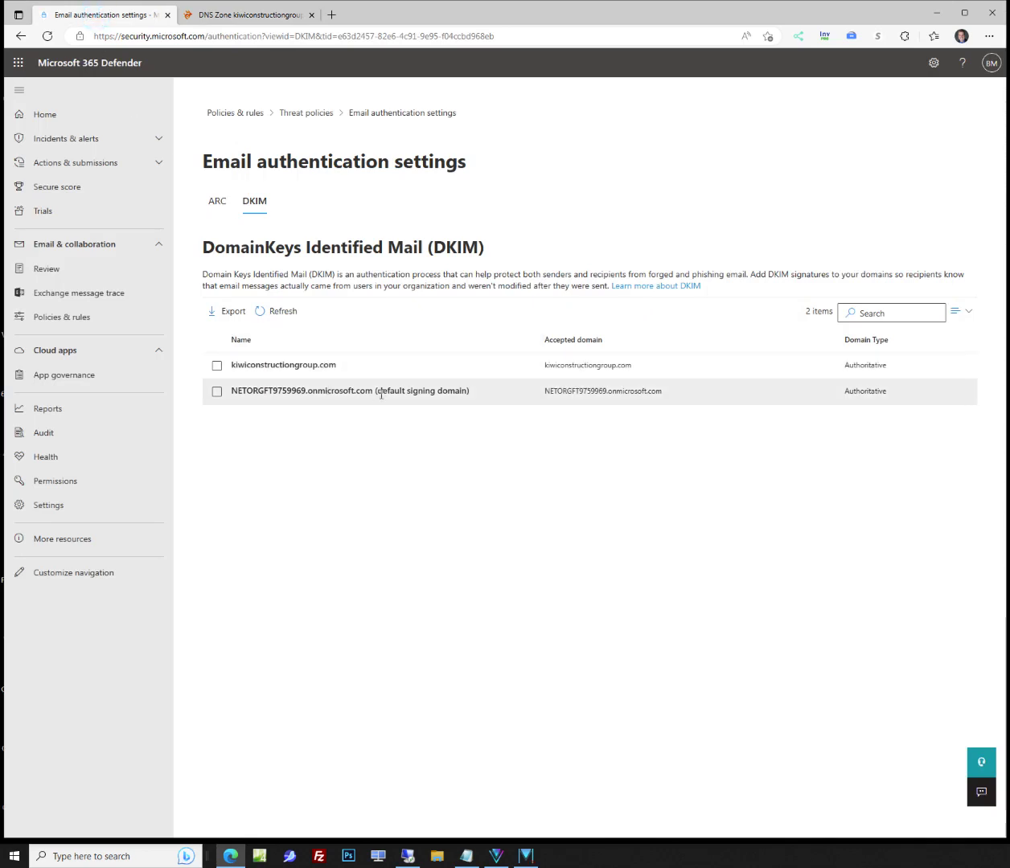
Copy the NETORGFT9759969.onmicrosoft.com default domain name from Defender's DKIM list.
{"action": "left_click_drag", "start_coordinate": [373, 391], "coordinate": [232, 391]}
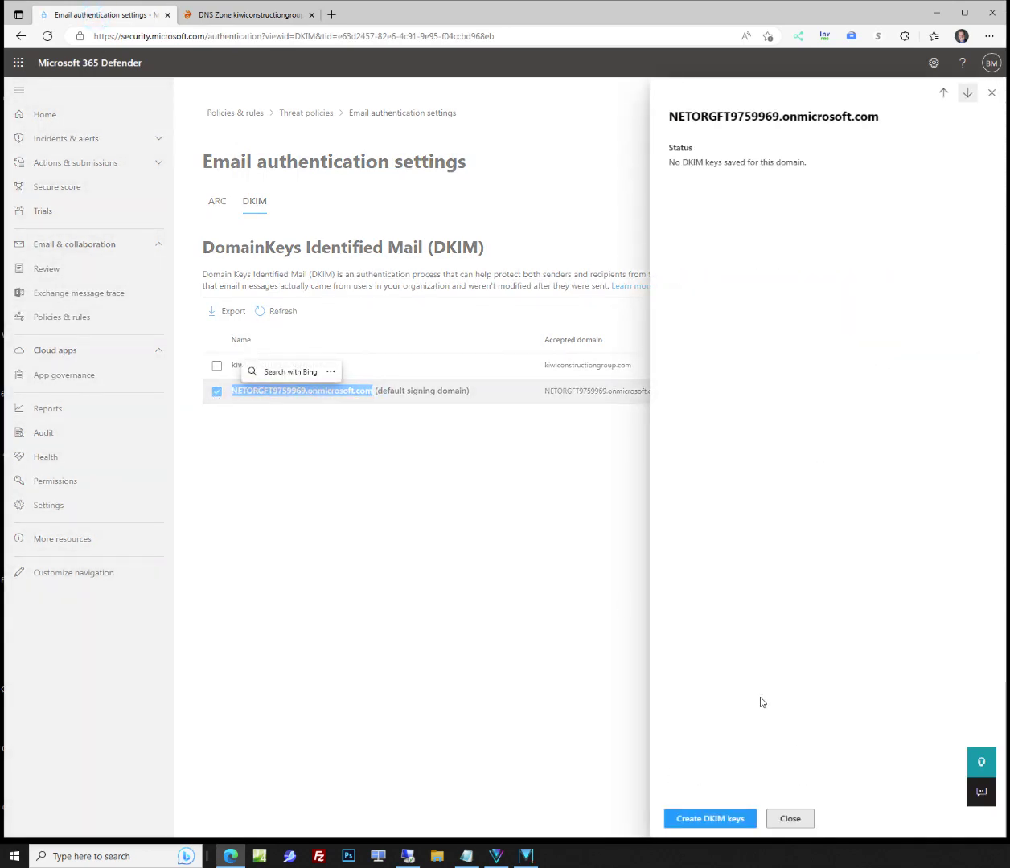
{"action": "left_click", "coordinate": [796, 817]}
{"action": "right_click", "coordinate": [289, 391]}
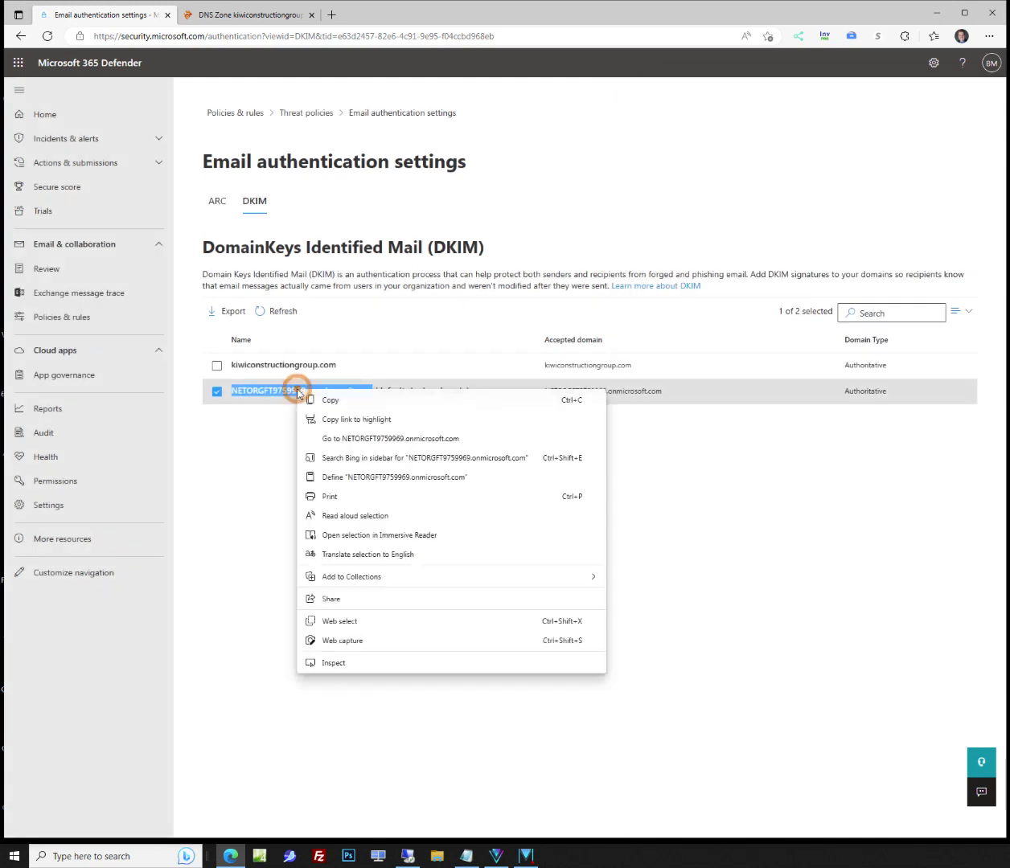
{"action": "left_click", "coordinate": [299, 397]}
{"action": "left_click", "coordinate": [251, 14]}
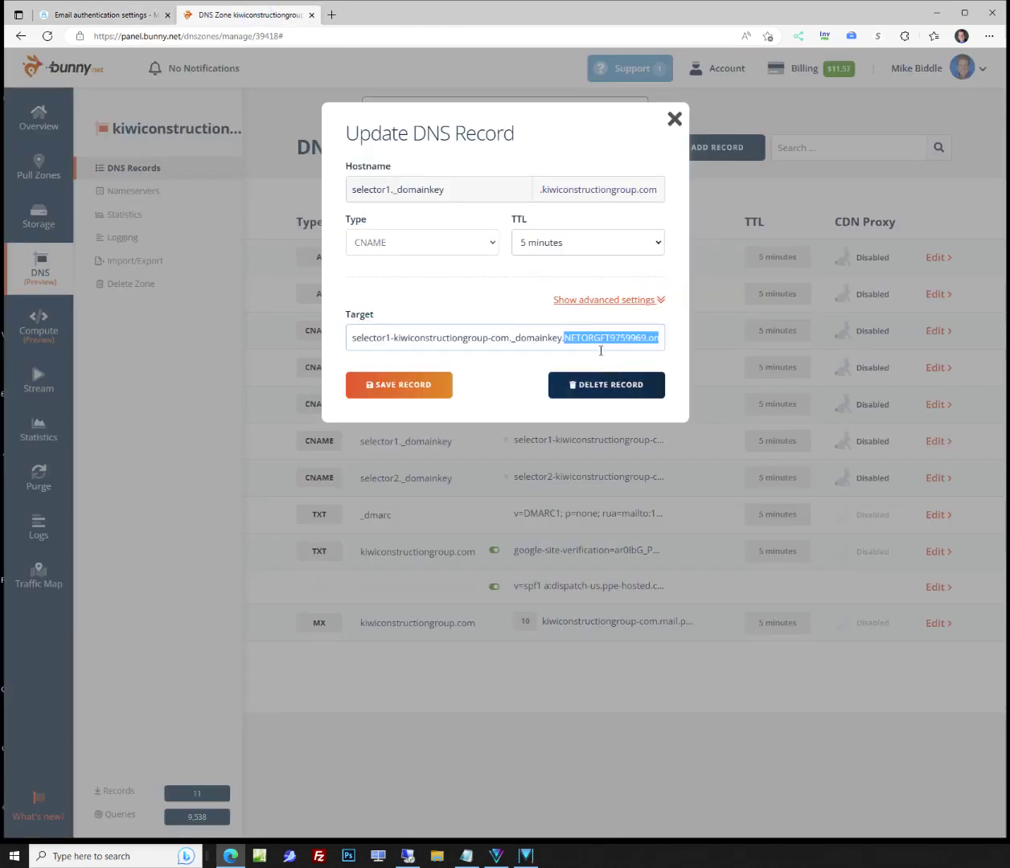
Replace the tenant domain in selector1's target with the copied onmicrosoft.com name, then close the editor.
{"action": "key", "text": "BackSpace"}
{"action": "key", "text": "ctrl+v"}
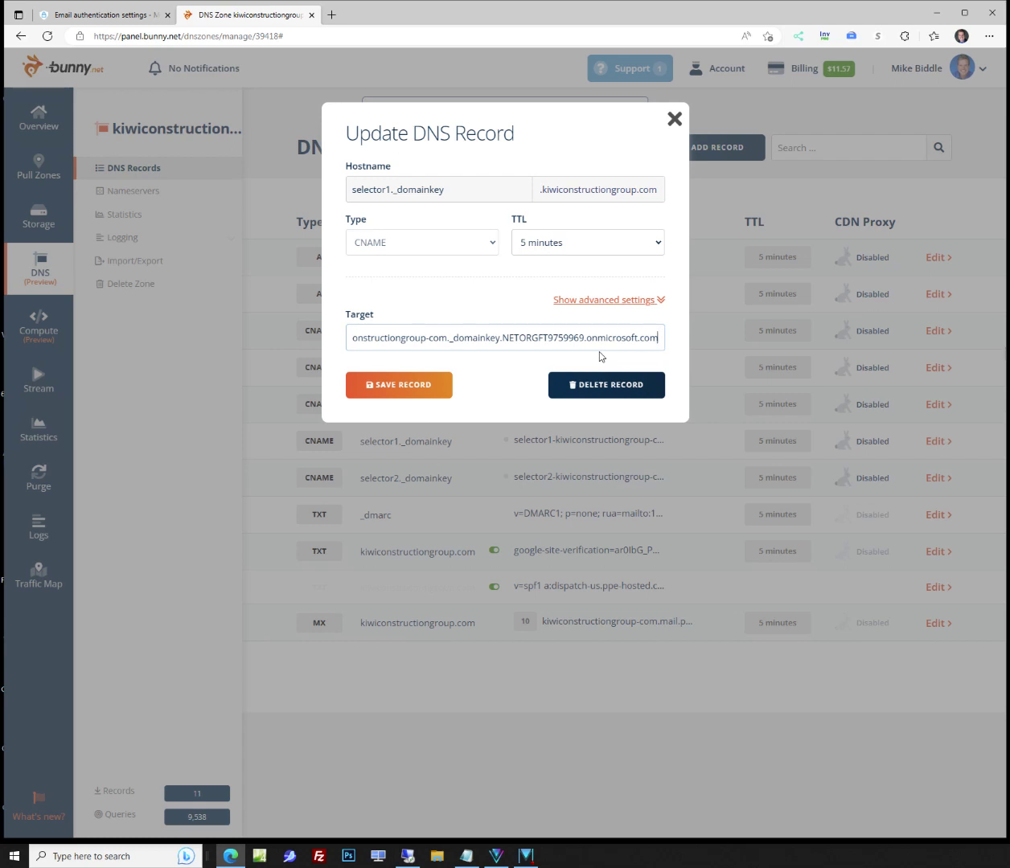
{"action": "left_click", "coordinate": [674, 118]}
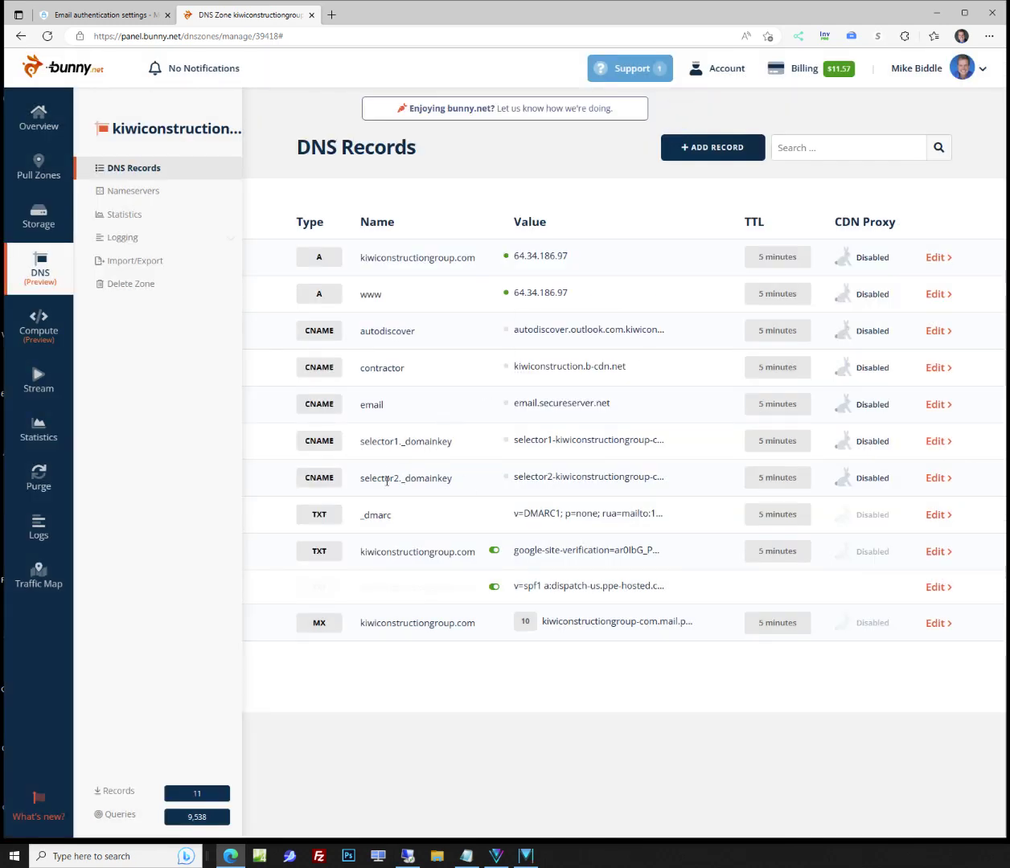
Inspect the selector2._domainkey hostname and full CNAME target, then close its editor.
{"action": "left_click", "coordinate": [933, 477]}
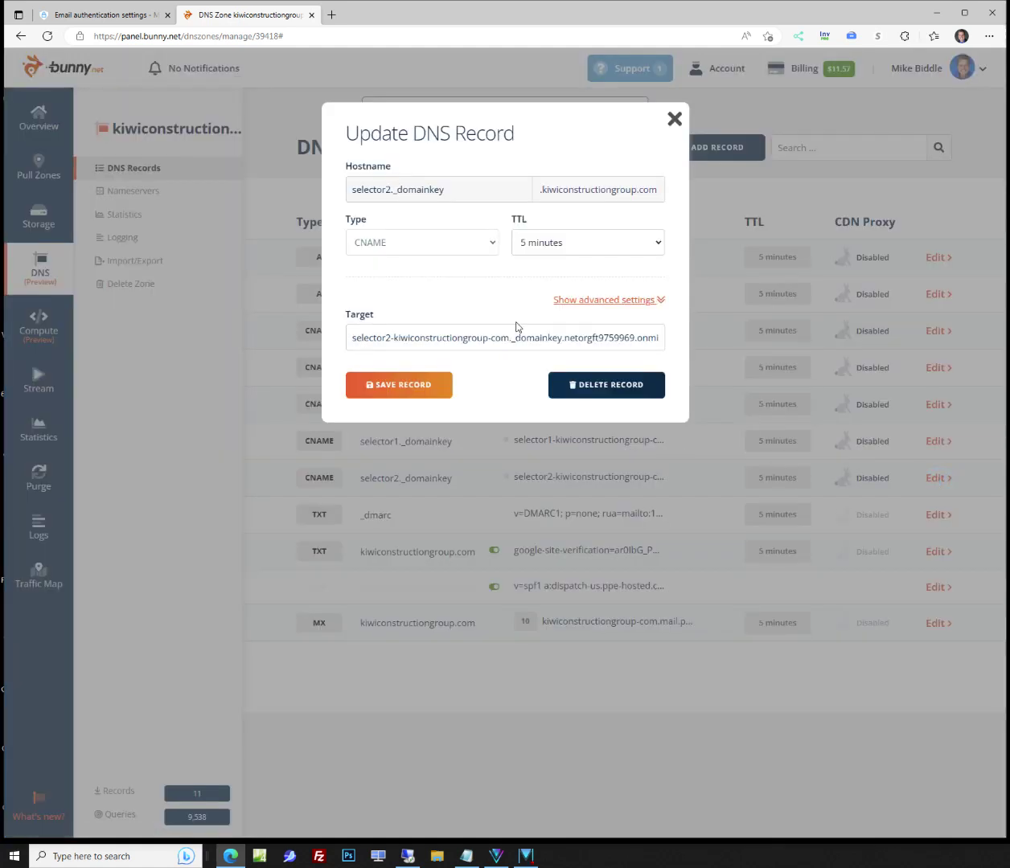
{"action": "left_click", "coordinate": [391, 193]}
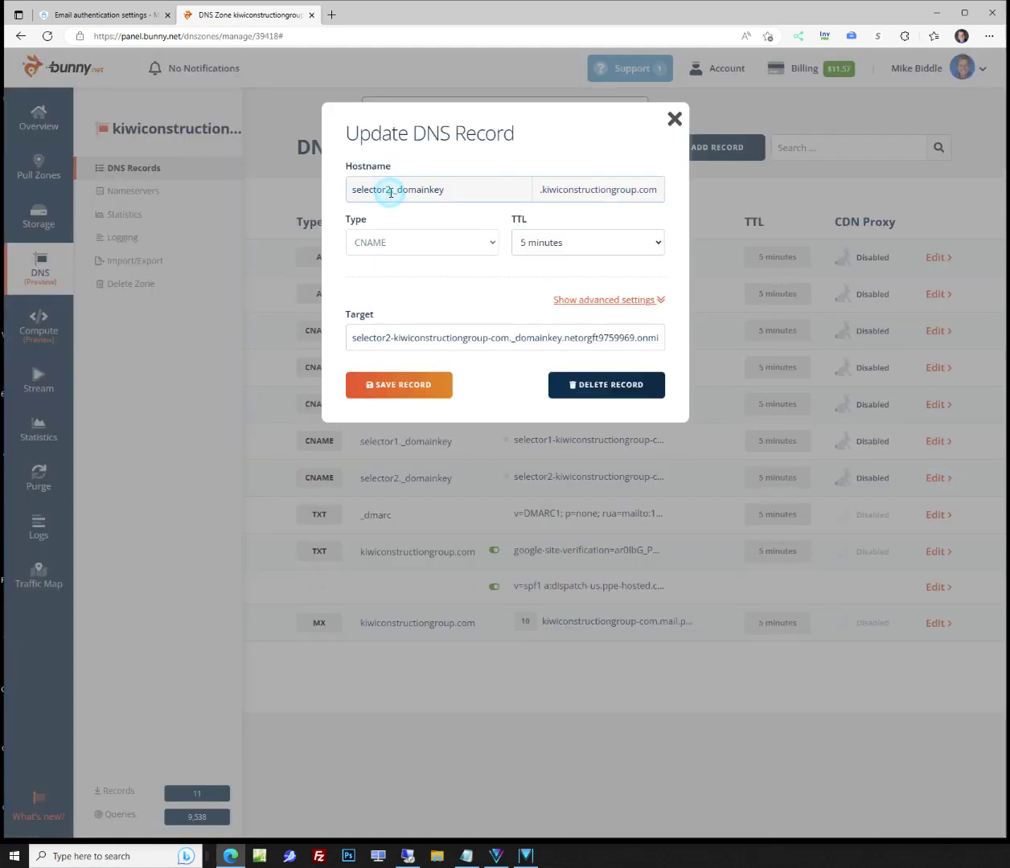
{"action": "left_click_drag", "start_coordinate": [390, 338], "coordinate": [387, 339]}
{"action": "triple_click", "coordinate": [387, 338]}
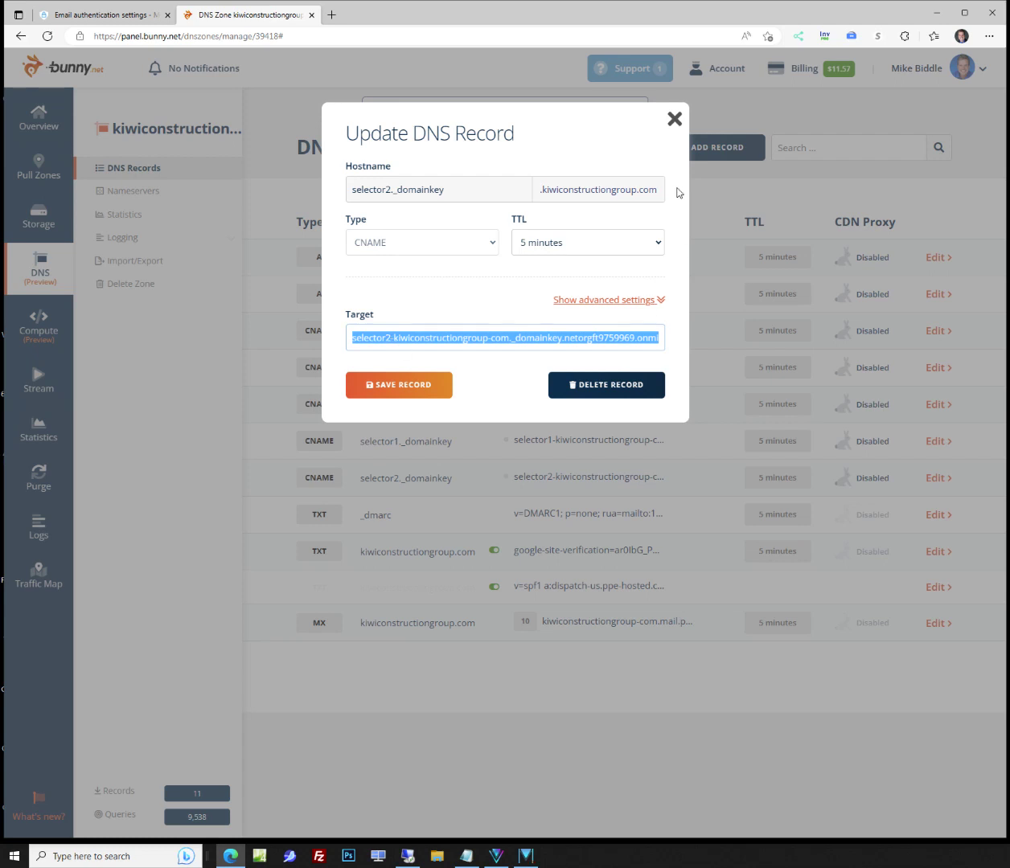
{"action": "left_click", "coordinate": [674, 119]}
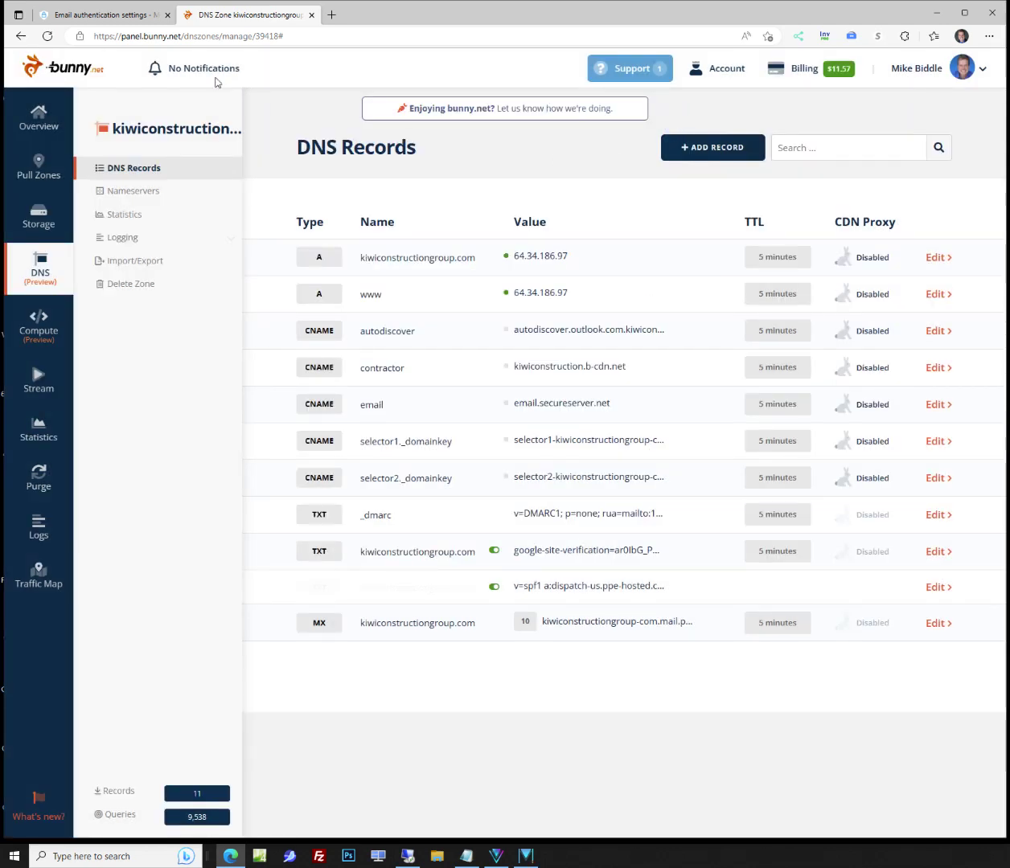
Open kiwiconstructiongroup.com's DKIM details in Defender, showing signing enabled.
{"action": "left_click", "coordinate": [124, 15]}
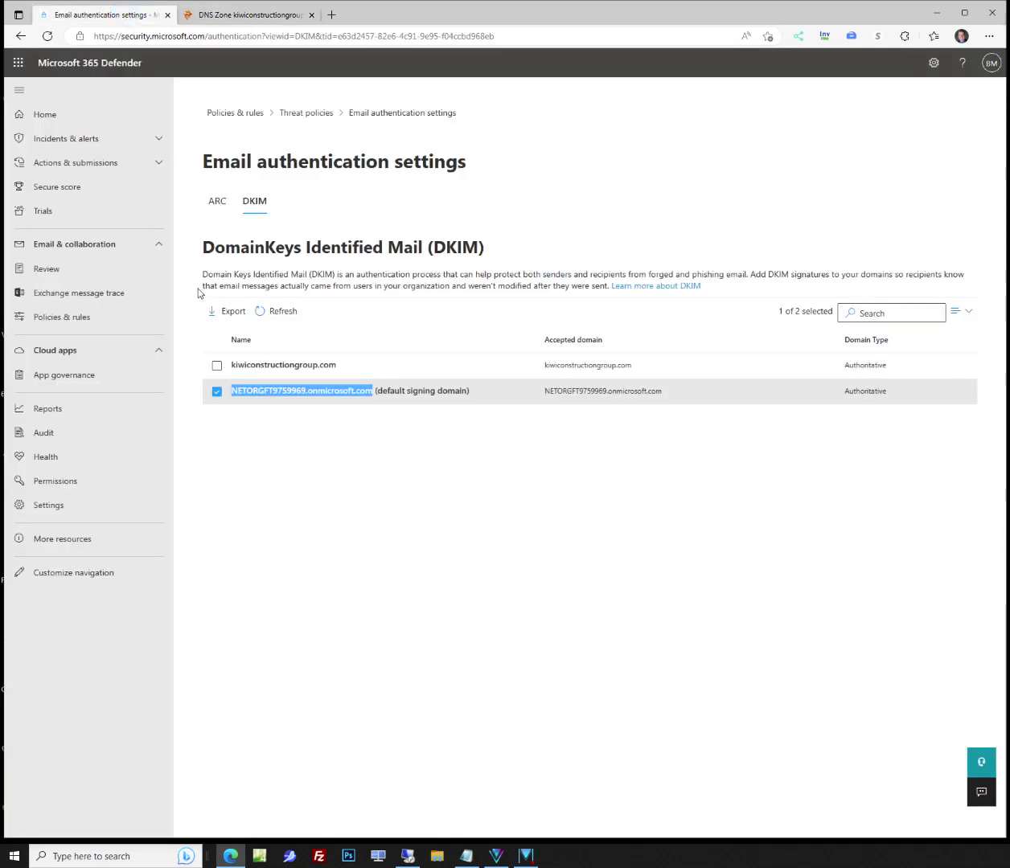
{"action": "left_click", "coordinate": [218, 366]}
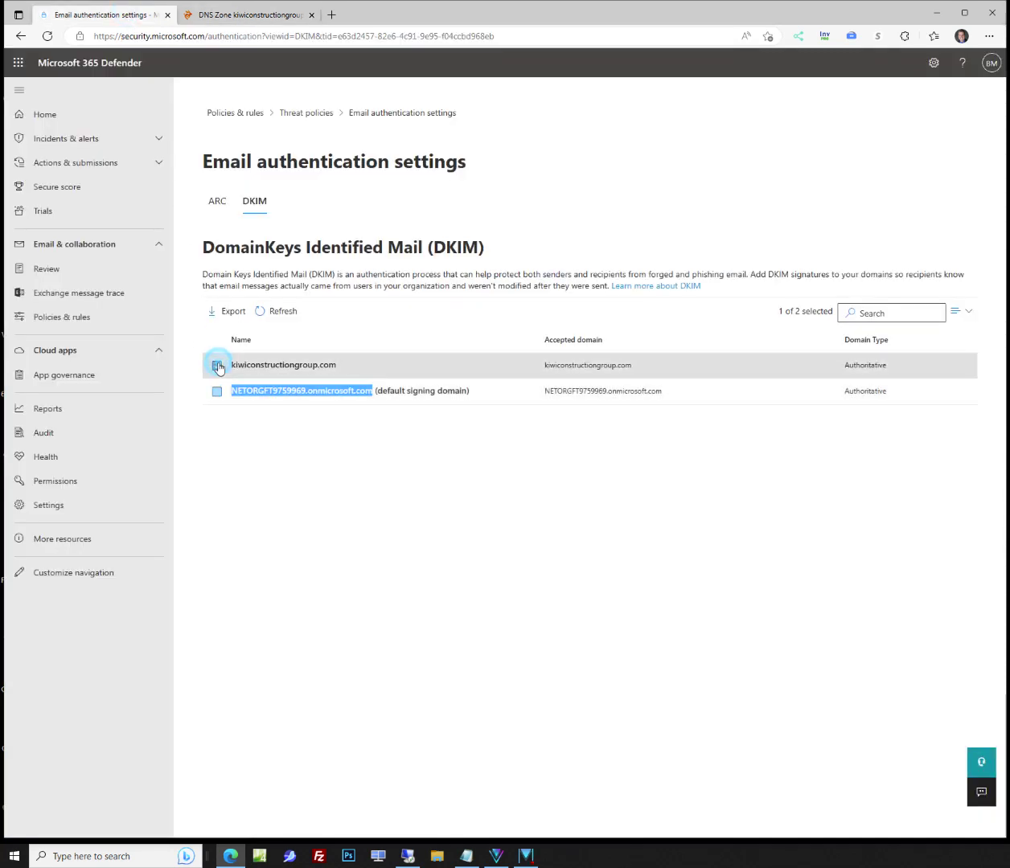
{"action": "left_click", "coordinate": [283, 366]}
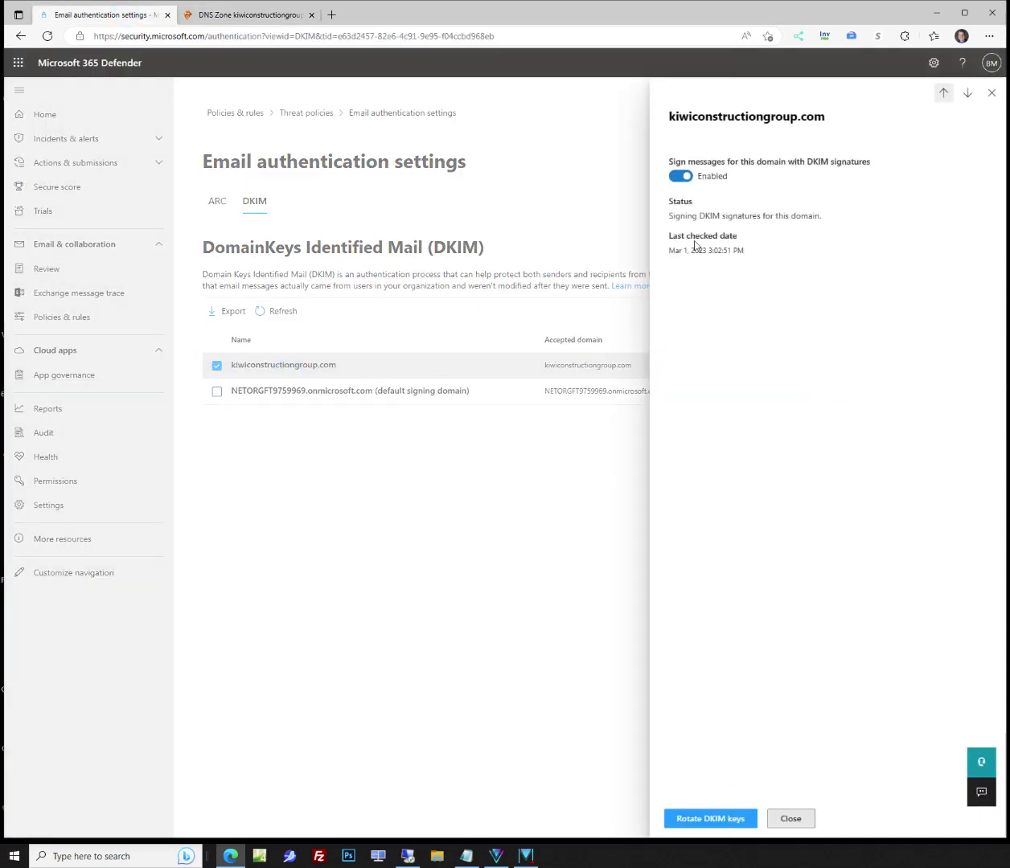